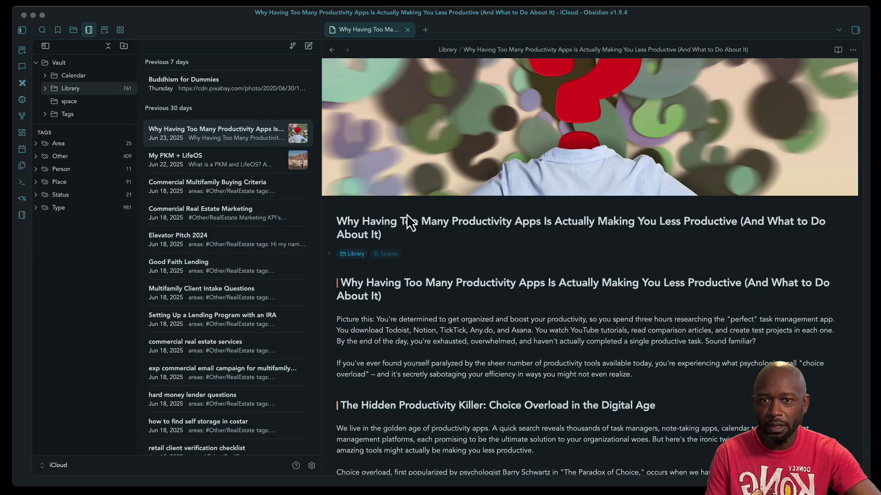
Open BRAT's settings under Community plugins and start adding a beta plugin.
click(311, 465)
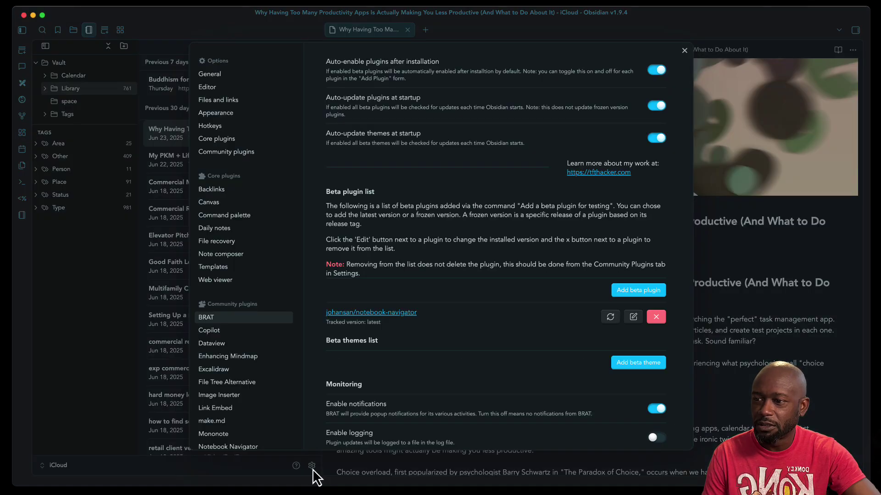
click(241, 151)
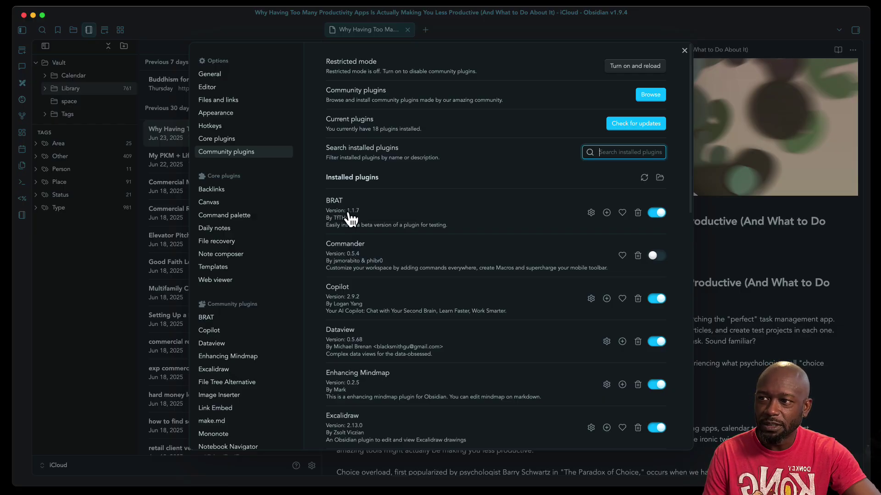
click(591, 212)
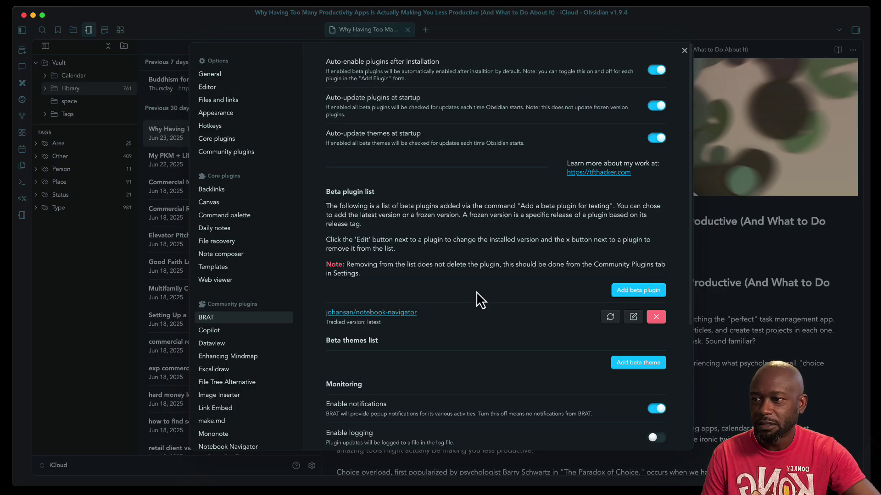
scroll(476, 292, down, 2)
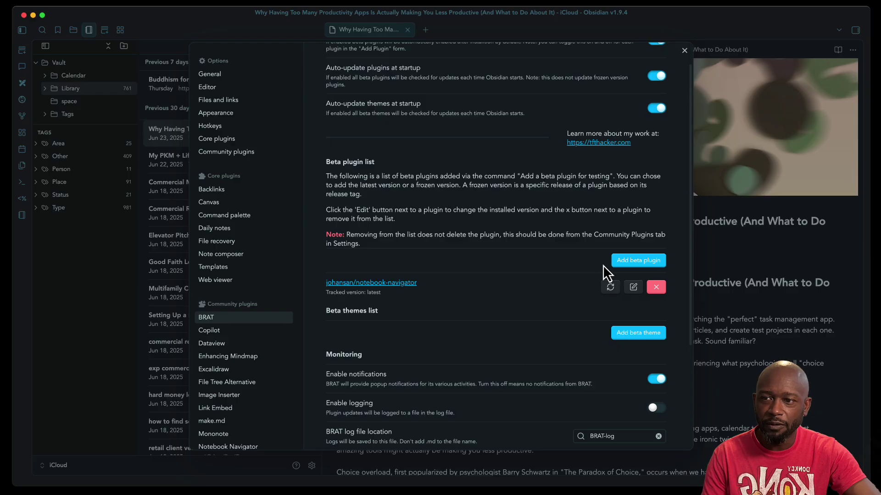
click(621, 262)
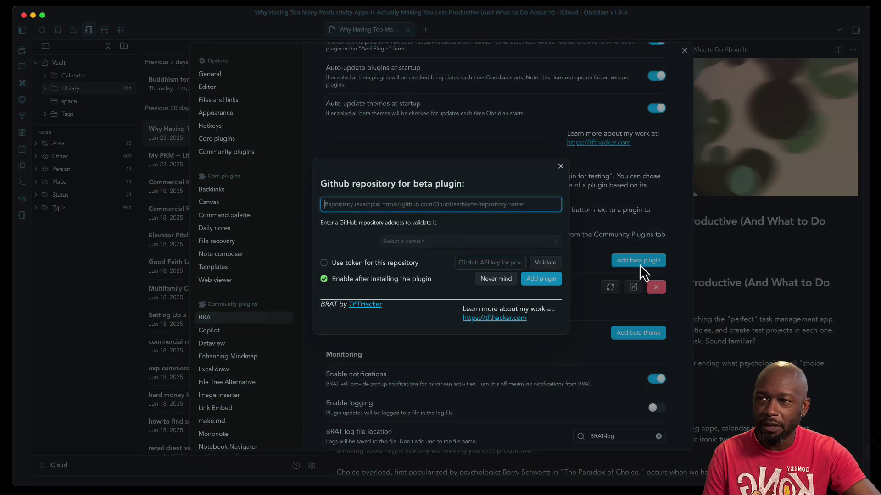
Reload the notebook-navigator GitHub repo page in Safari and bring up the address bar's copy menu.
click(509, 491)
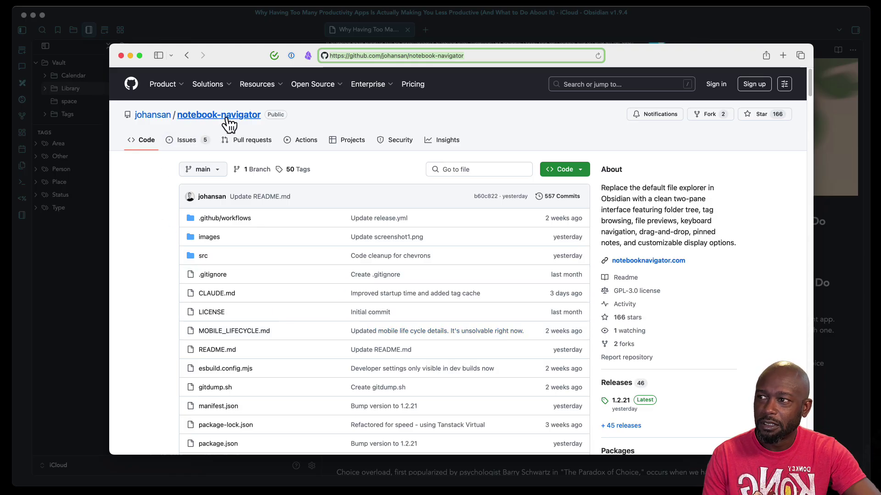
click(148, 120)
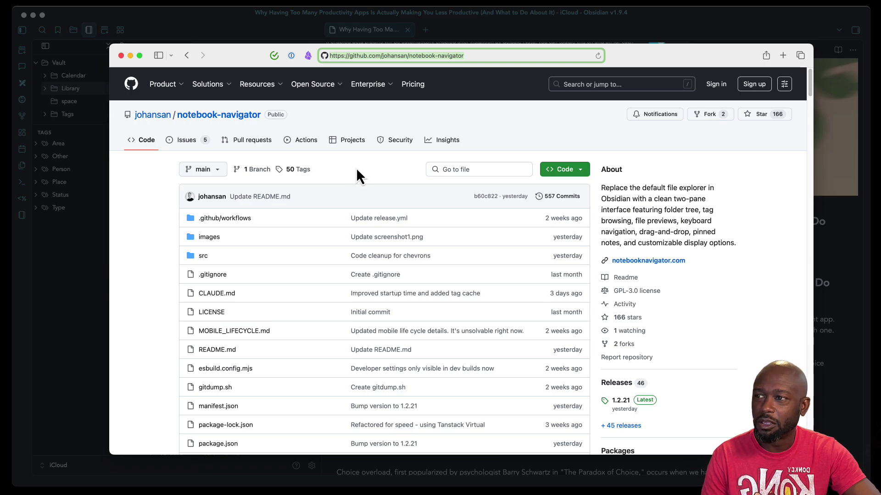
scroll(483, 269, down, 2)
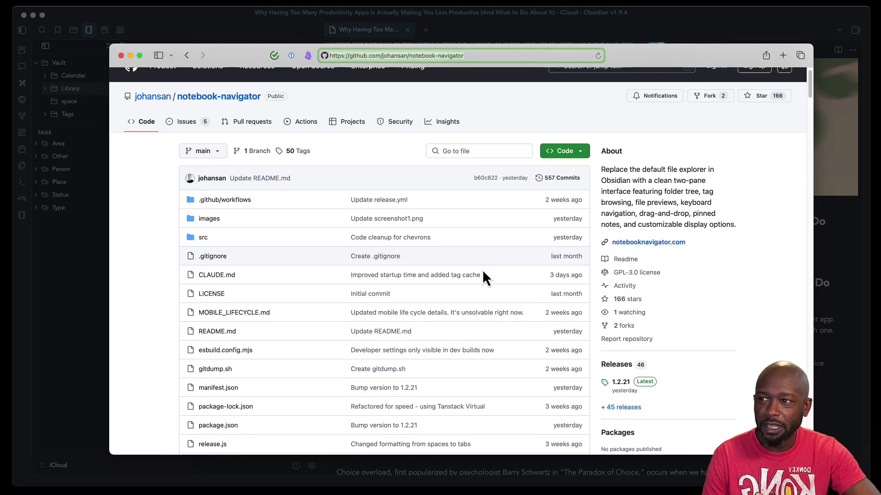
scroll(482, 270, up, 2)
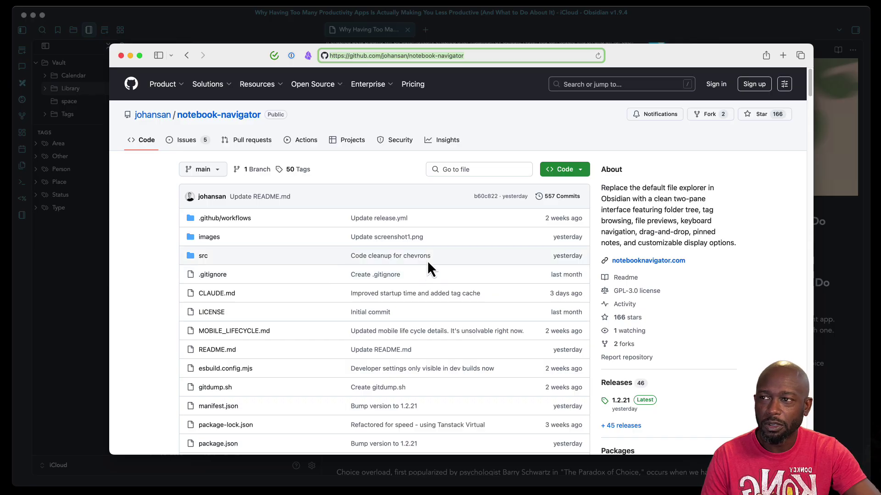
right_click(457, 55)
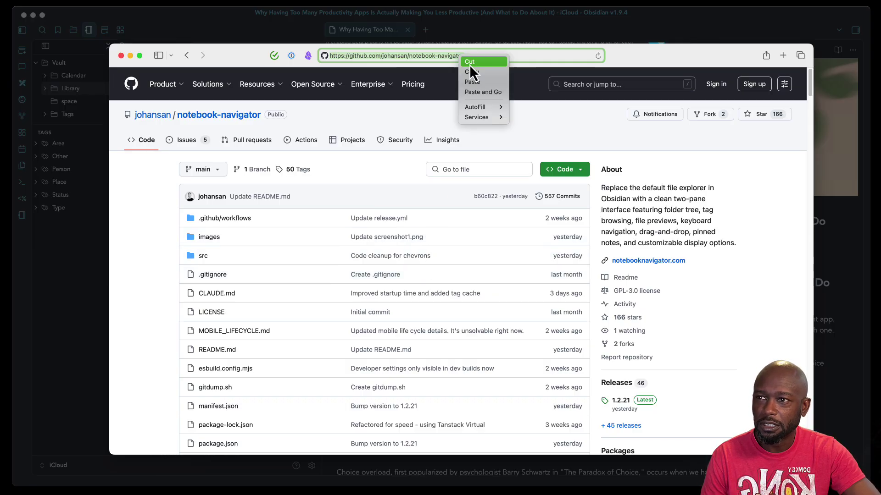
Paste the notebook-navigator repo URL into BRAT, choose the latest version, and add the plugin.
click(475, 70)
click(567, 26)
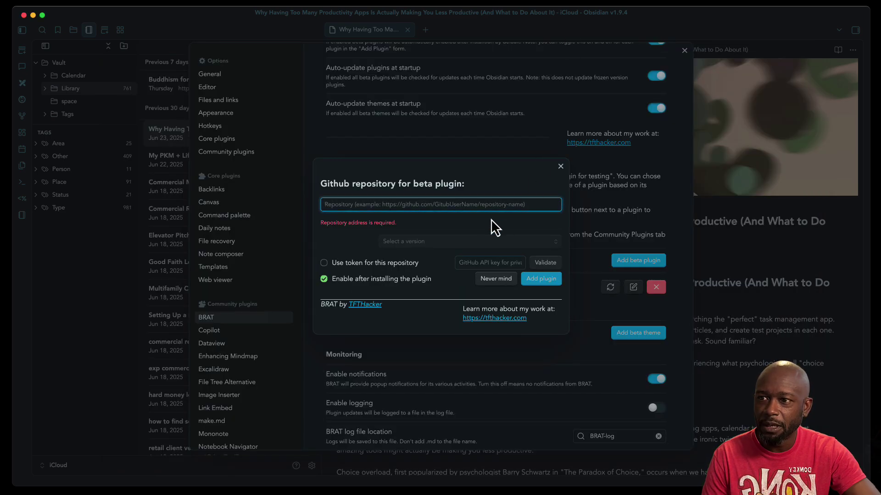
key(super+v)
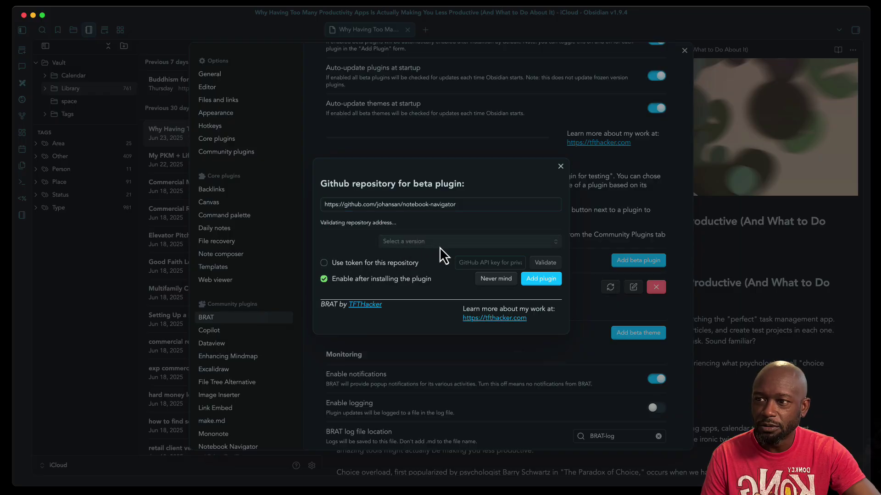
click(412, 243)
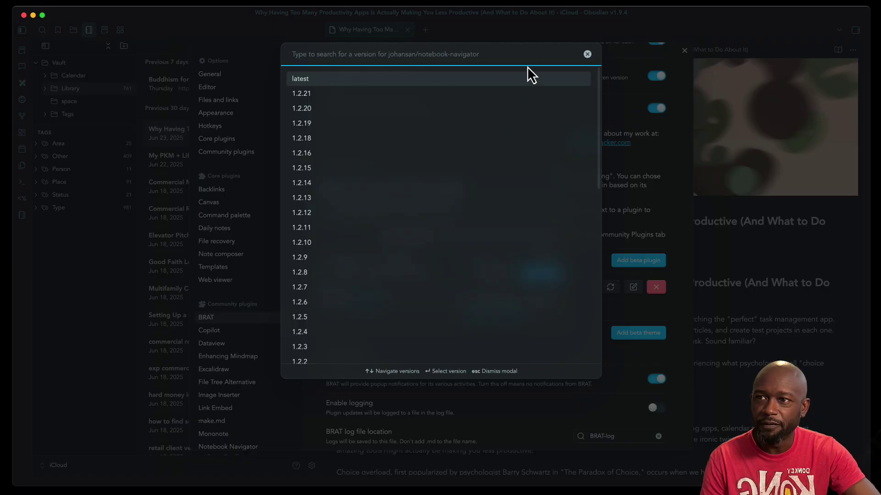
click(622, 57)
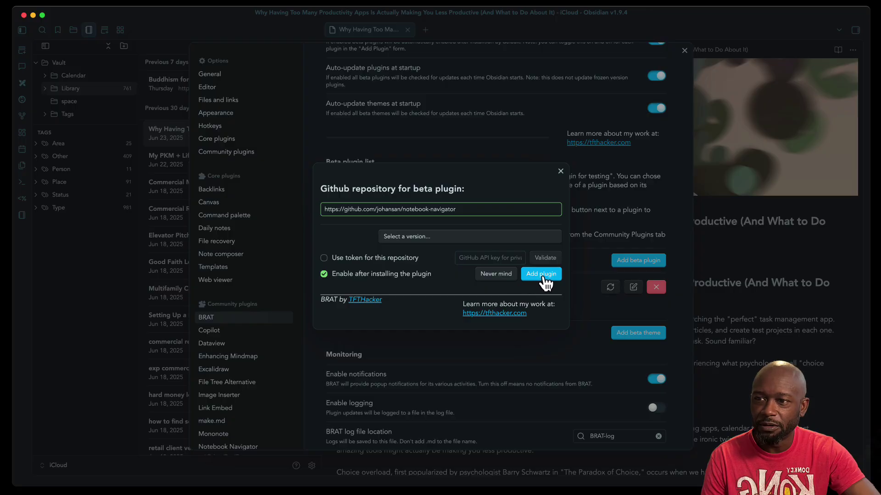
click(559, 272)
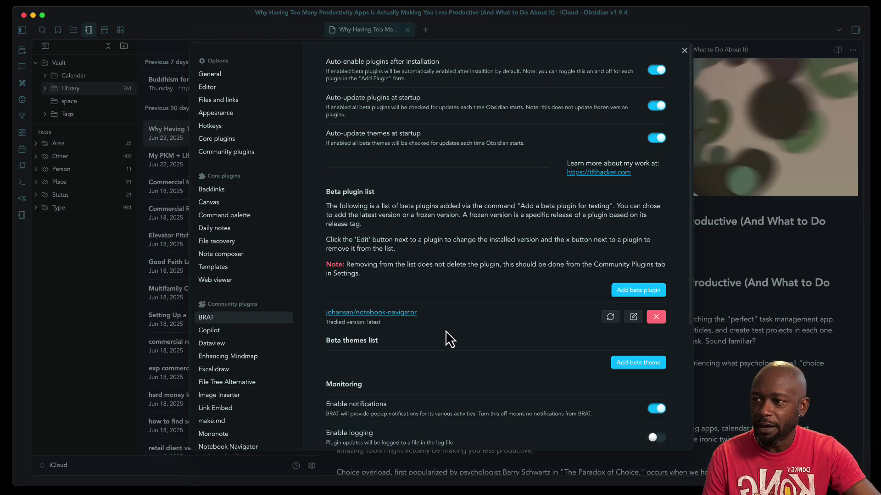
scroll(249, 393, down, 3)
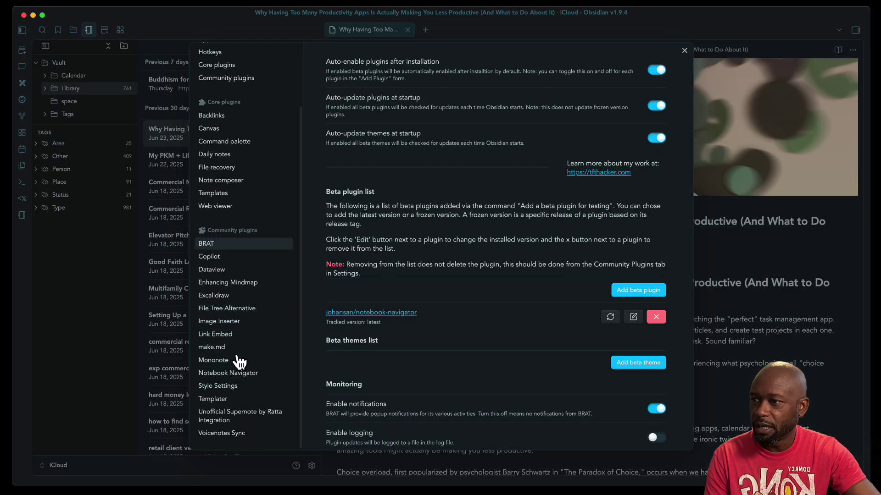
click(233, 379)
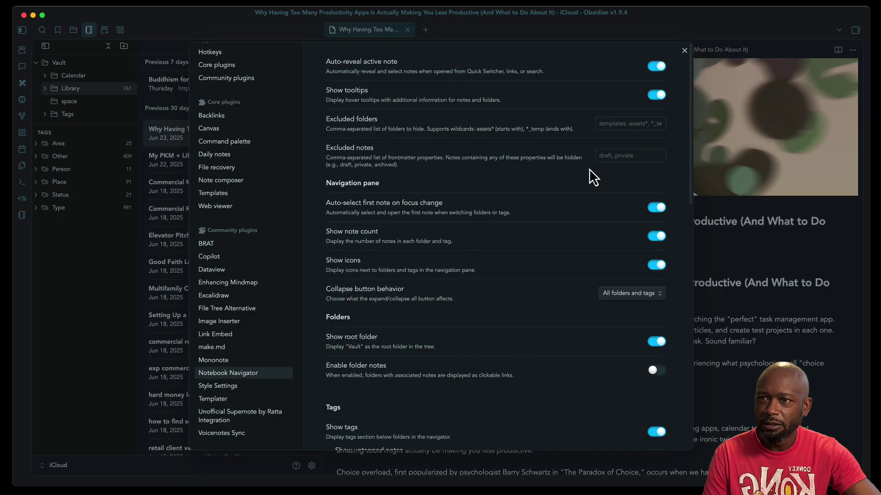
scroll(540, 330, down, 15)
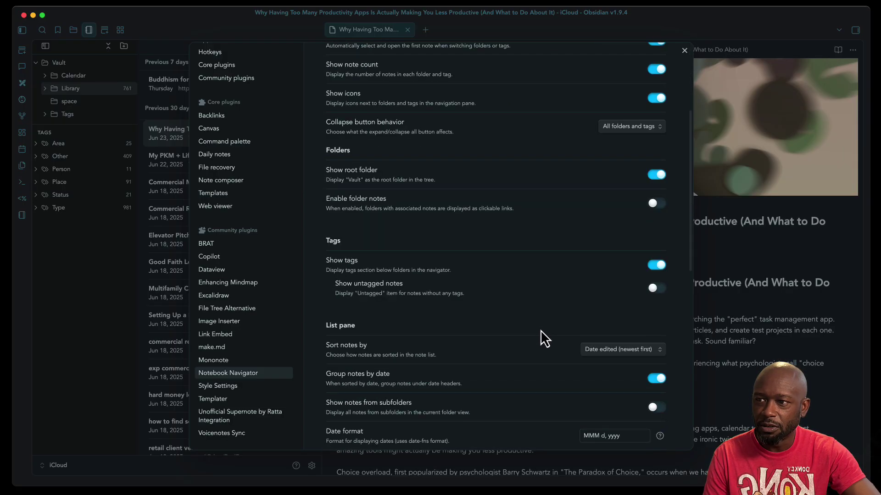
scroll(541, 331, up, 15)
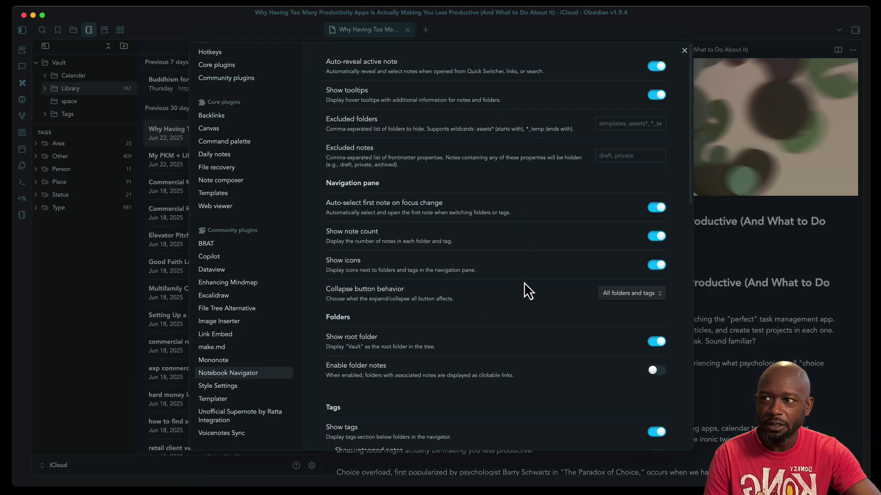
scroll(525, 316, down, 5)
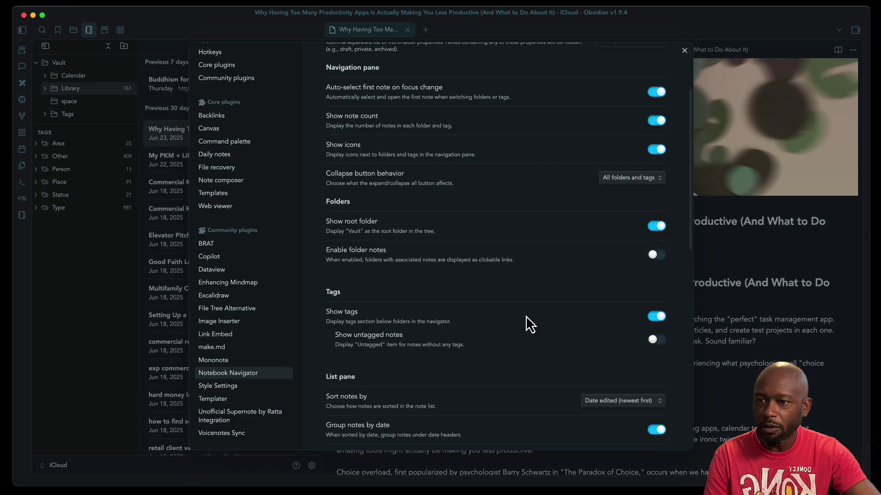
scroll(526, 316, down, 13)
scroll(525, 315, down, 8)
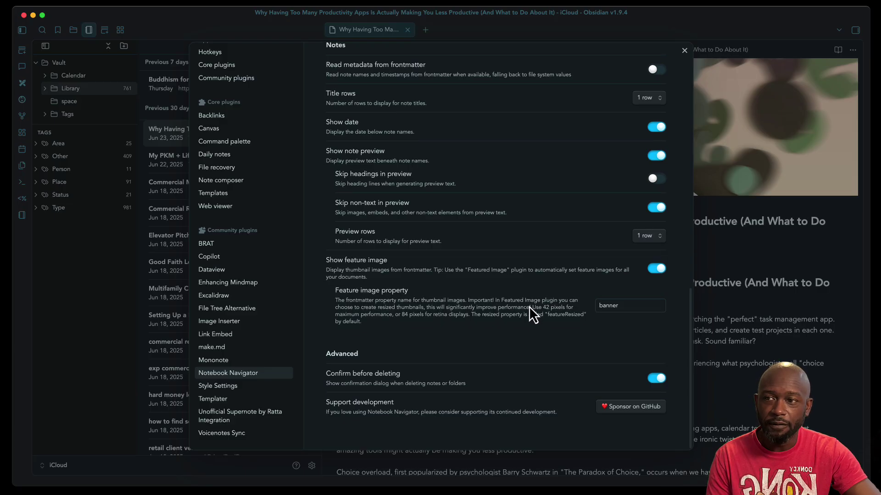
Check that the feature image property is 'banner', then close Settings.
click(624, 305)
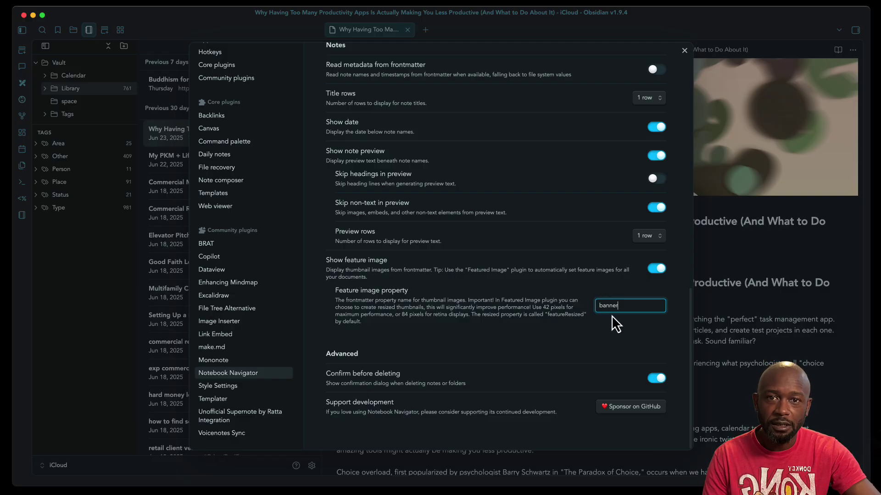
key(Escape)
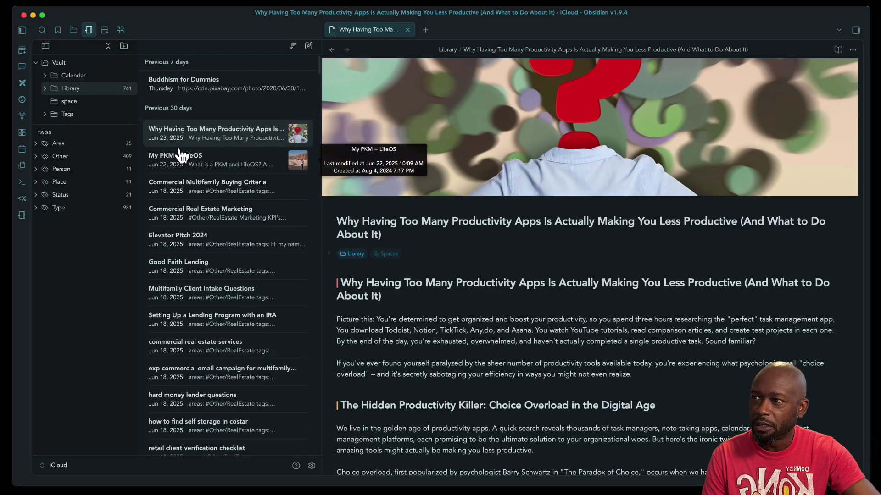
Expand Library, select the Books folder, and scroll through its book notes with cover thumbnails.
click(46, 89)
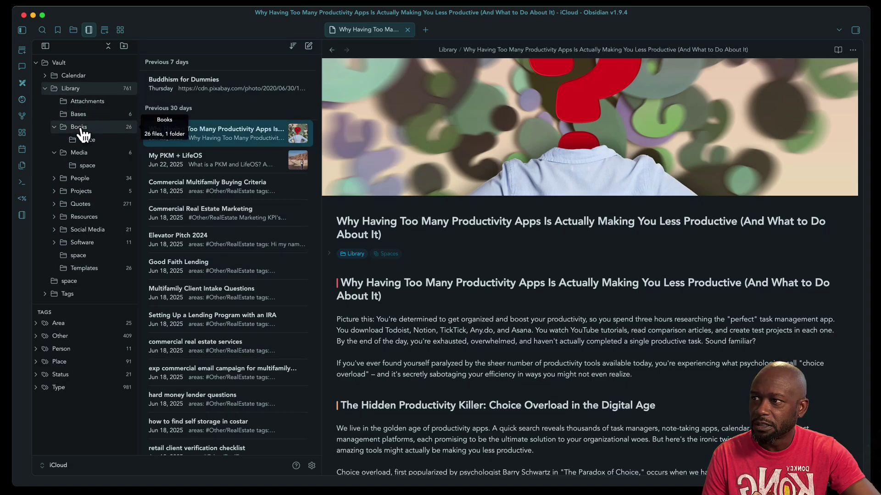
click(81, 130)
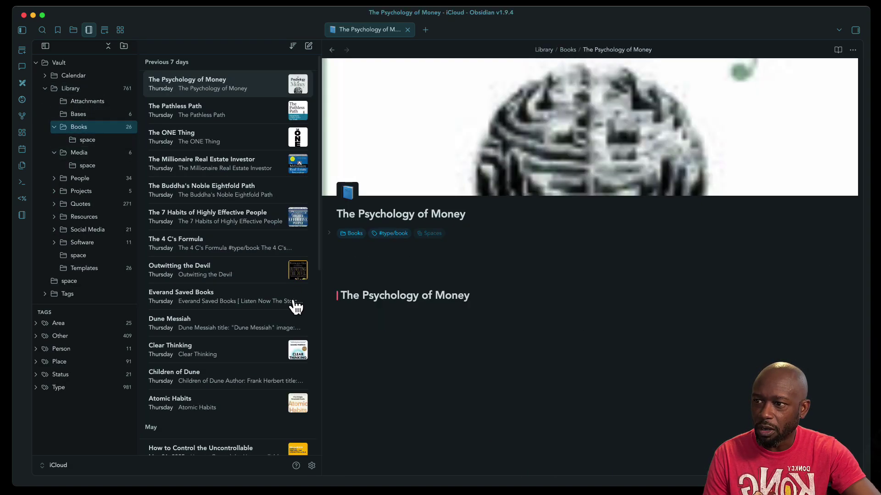
scroll(295, 306, down, 5)
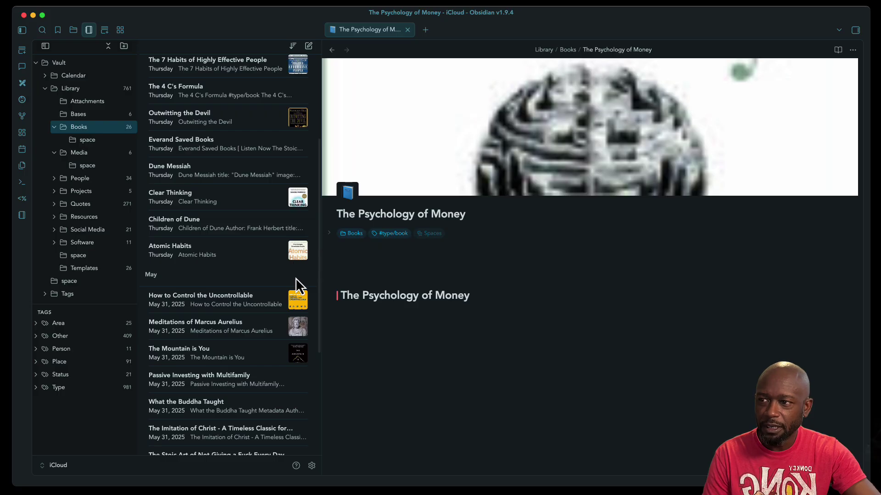
scroll(295, 278, up, 5)
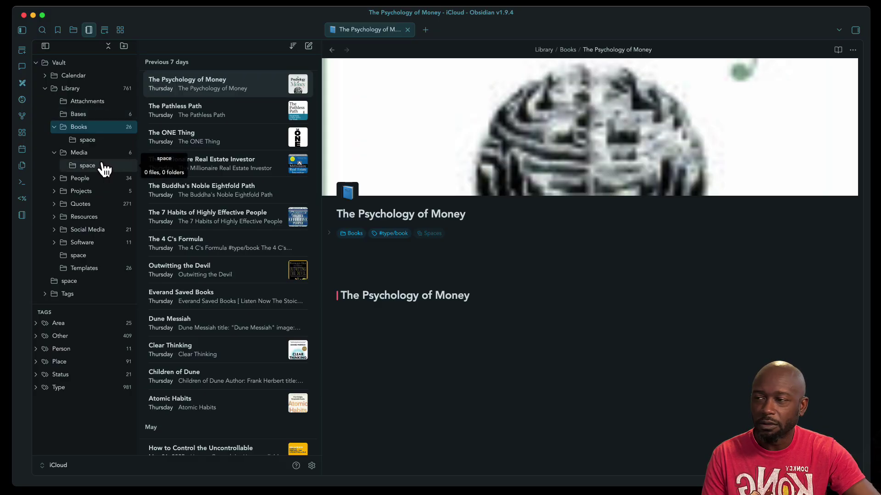
right_click(77, 90)
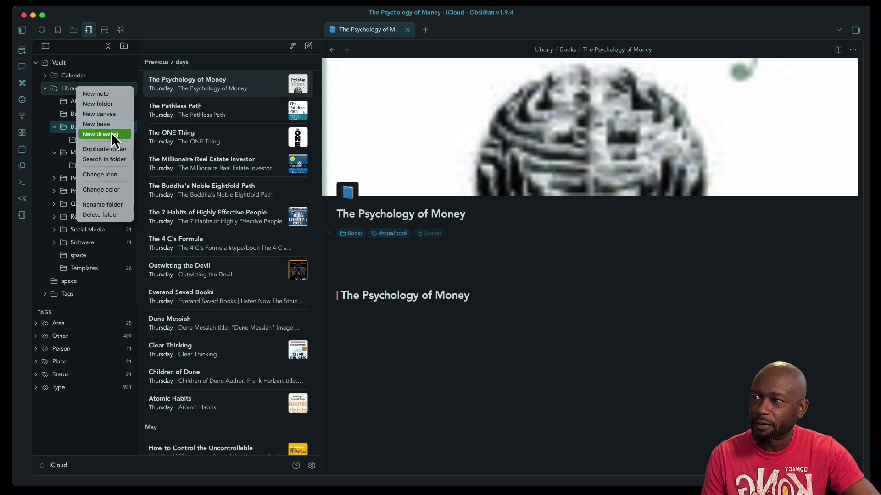
click(120, 30)
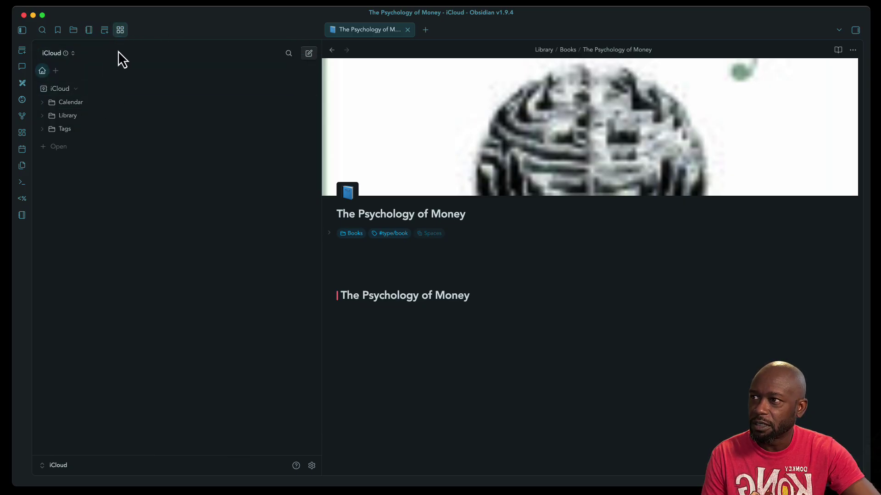
right_click(77, 115)
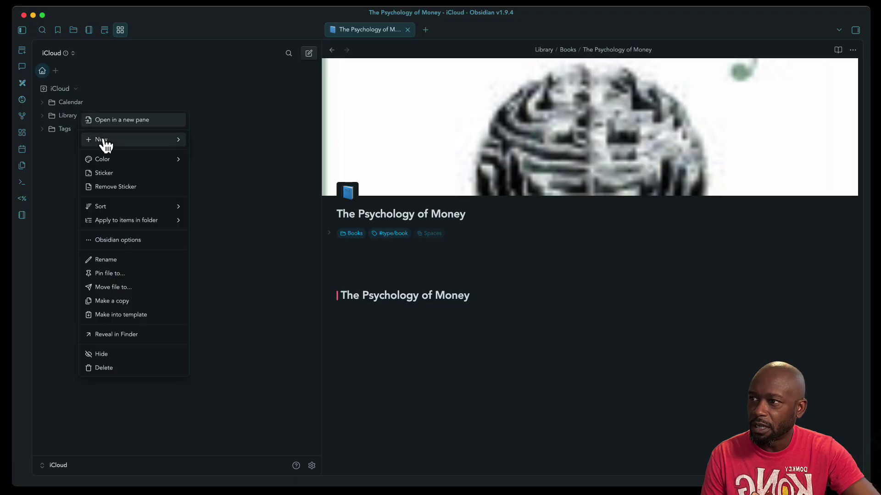
mouse_move(122, 141)
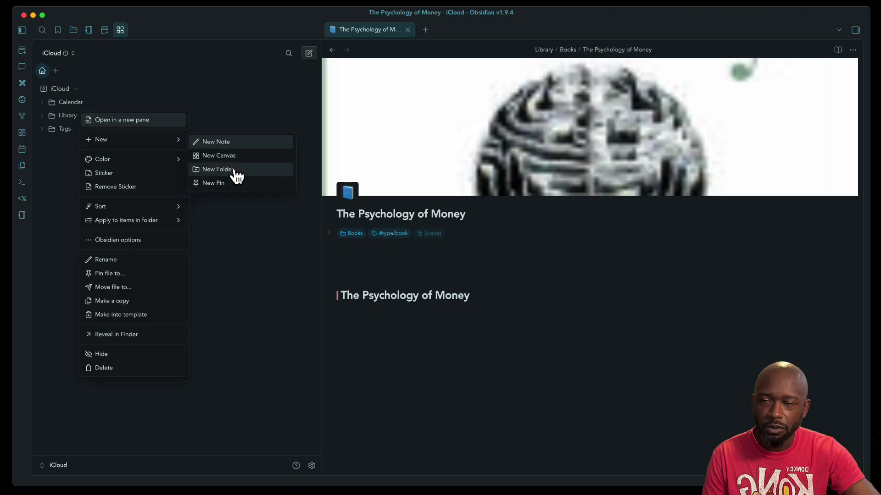
click(91, 31)
Review the Books folder's context menu, dismiss it, and collapse the Library folder.
right_click(85, 127)
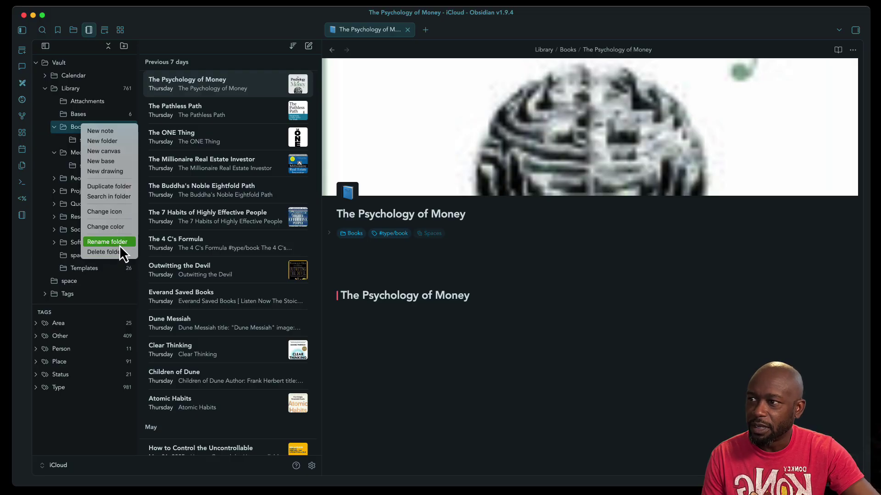
click(194, 31)
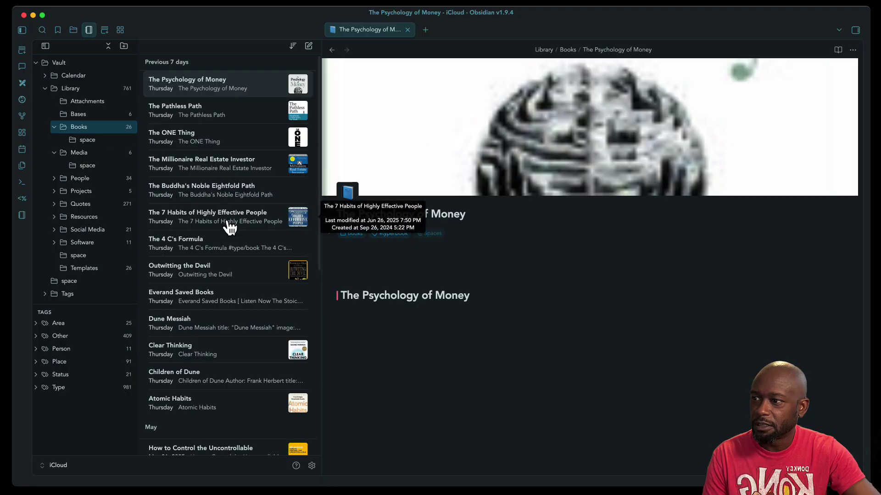
click(48, 90)
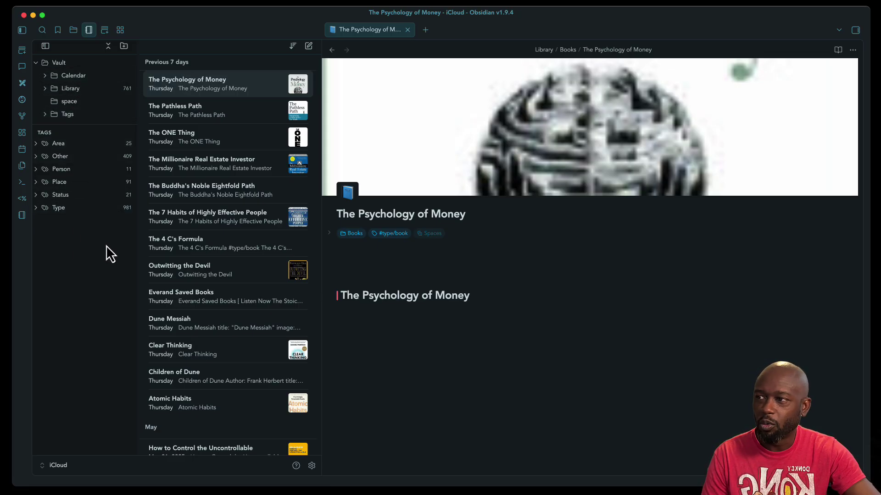
click(36, 143)
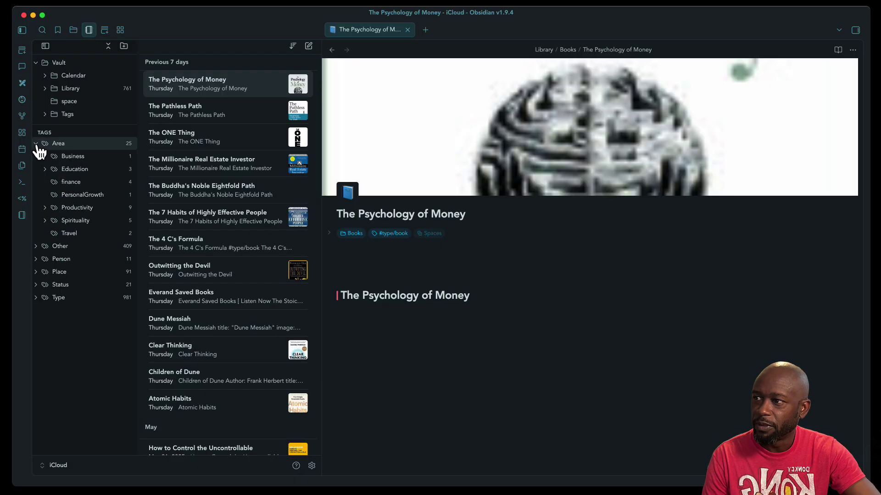
click(45, 169)
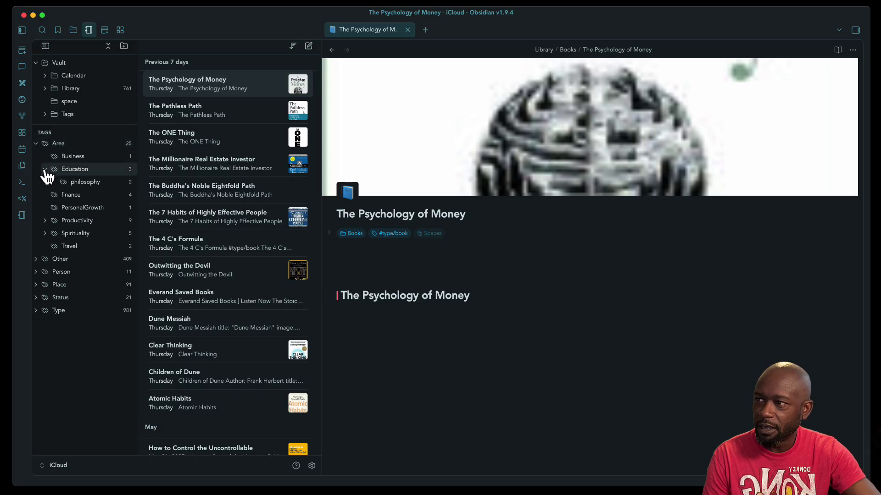
click(46, 171)
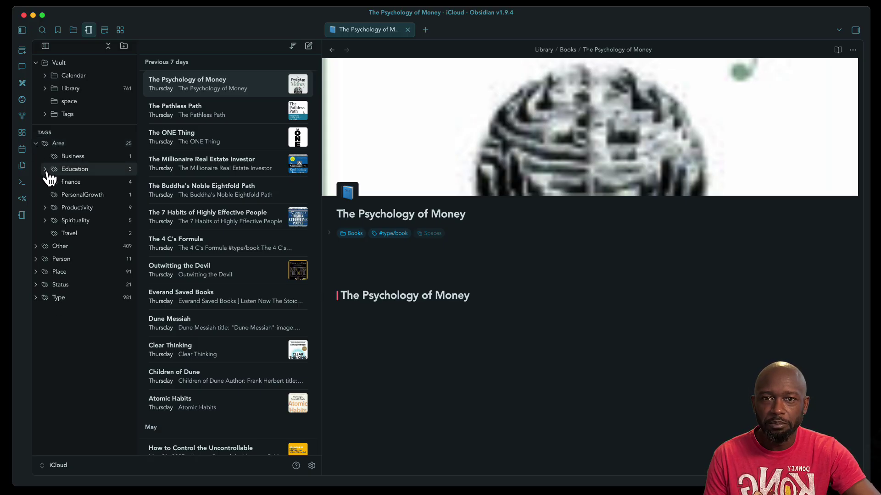
click(45, 170)
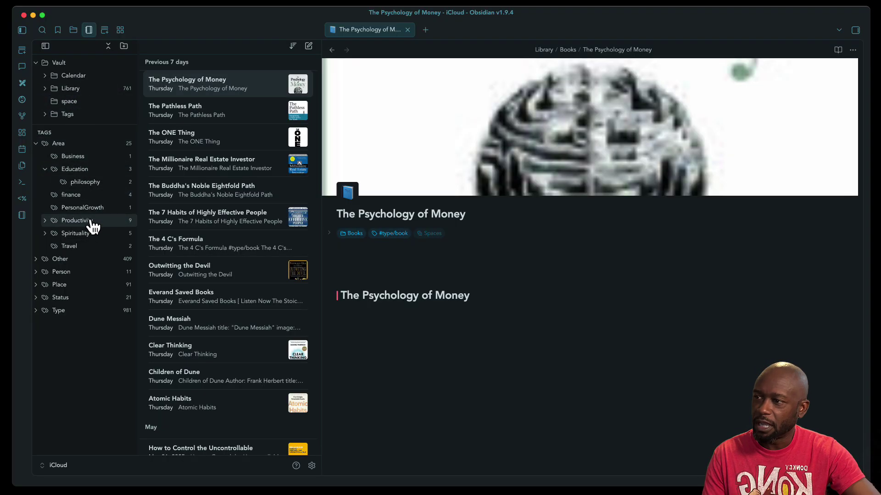
click(45, 169)
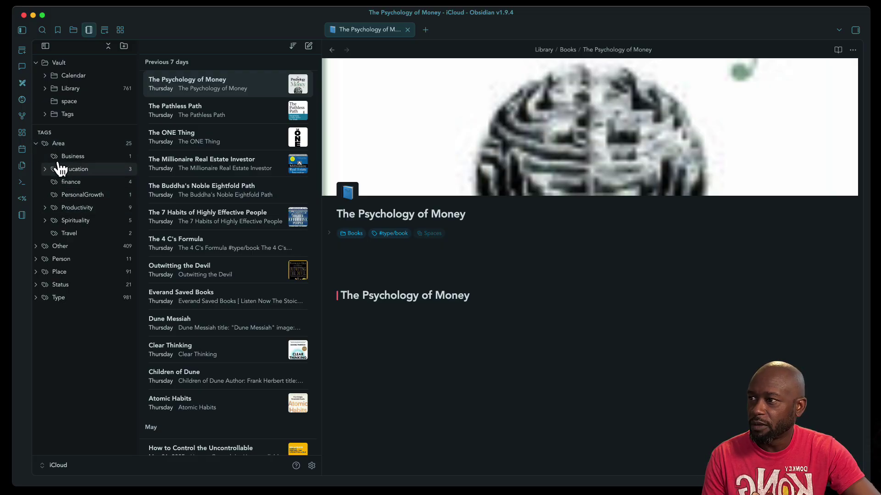
click(36, 145)
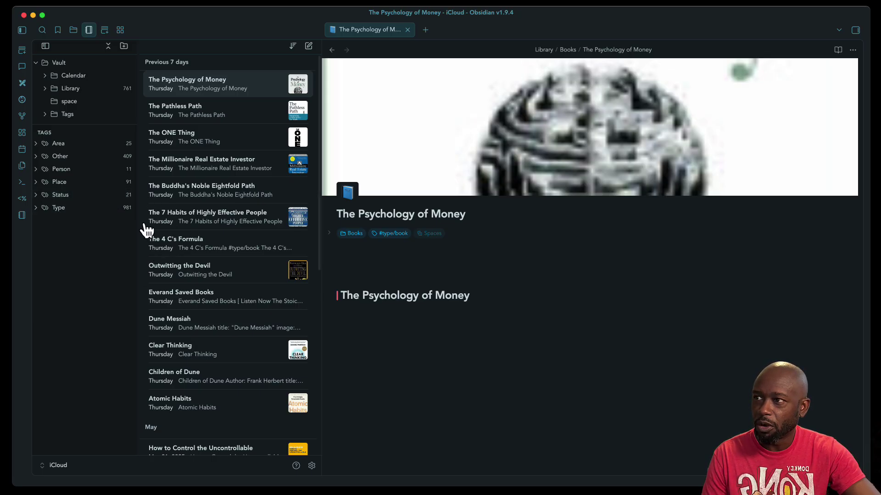
click(105, 31)
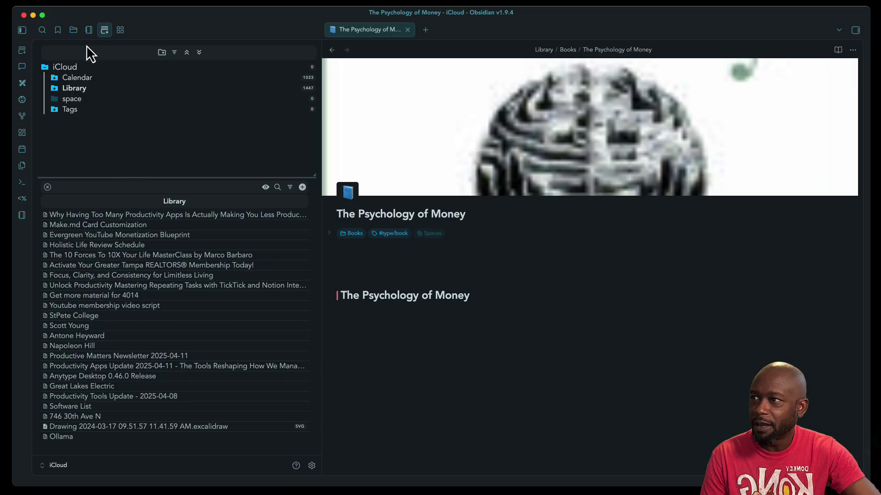
click(89, 29)
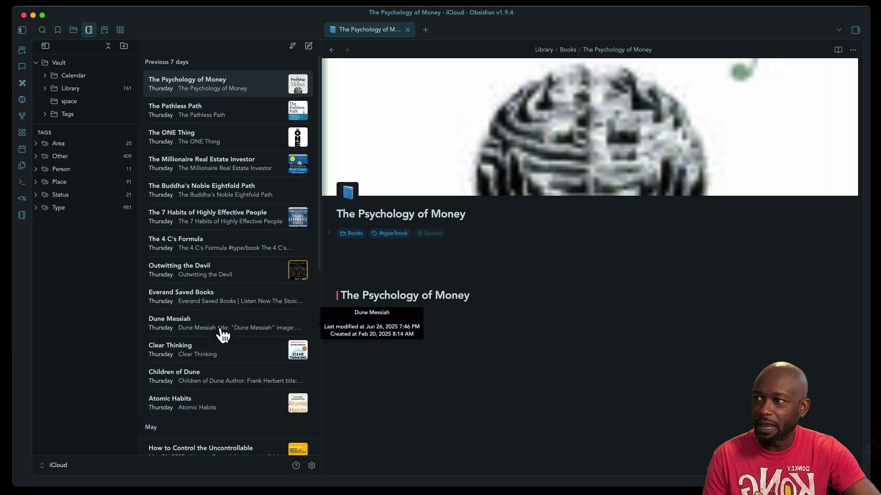
Hide and restore the navigation pane, then drag the dividers to resize the notes list and folders pane.
click(46, 46)
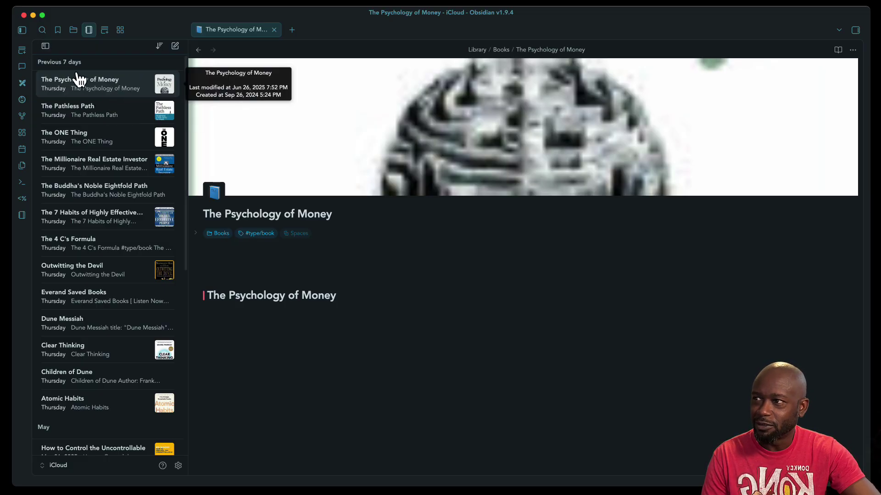
click(46, 46)
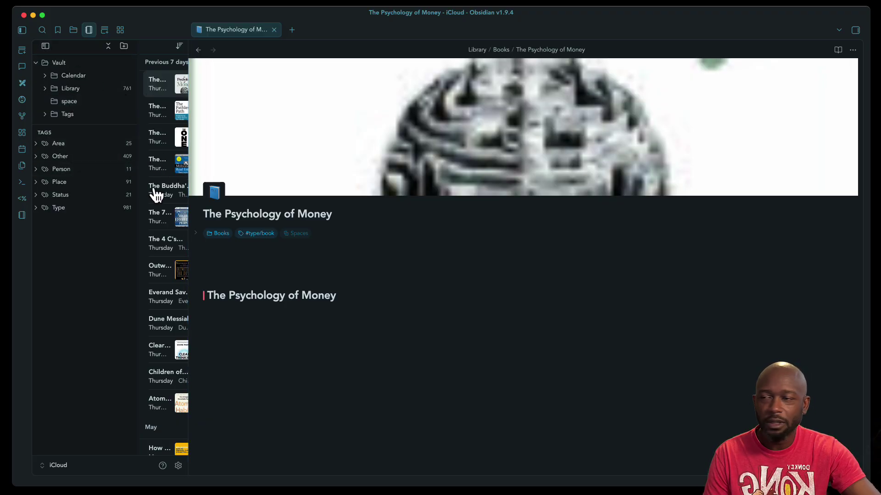
drag(186, 172, 300, 182)
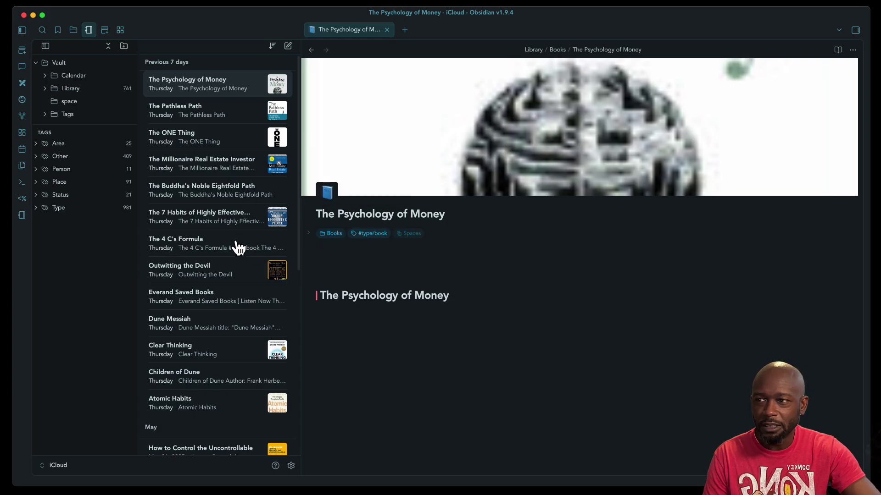
scroll(232, 252, down, 5)
scroll(234, 253, up, 5)
scroll(231, 250, up, 1)
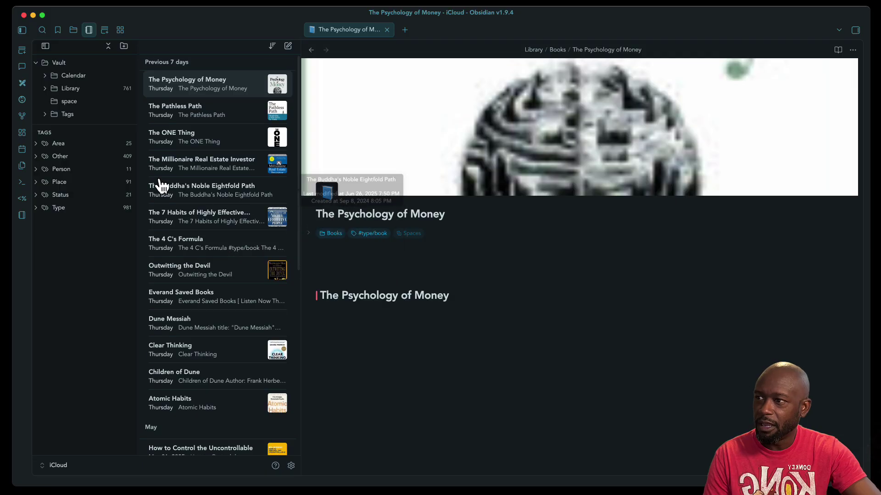
mouse_move(137, 192)
mouse_down()
mouse_move(134, 200)
mouse_move(123, 192)
mouse_up()
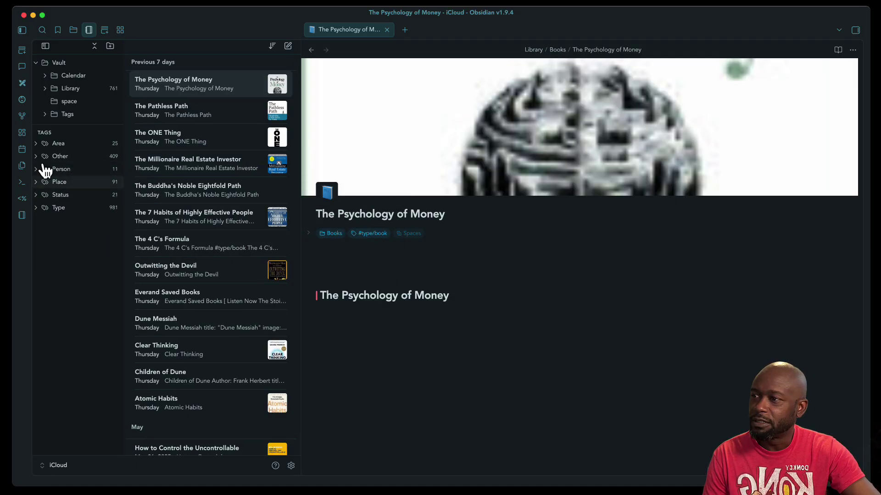